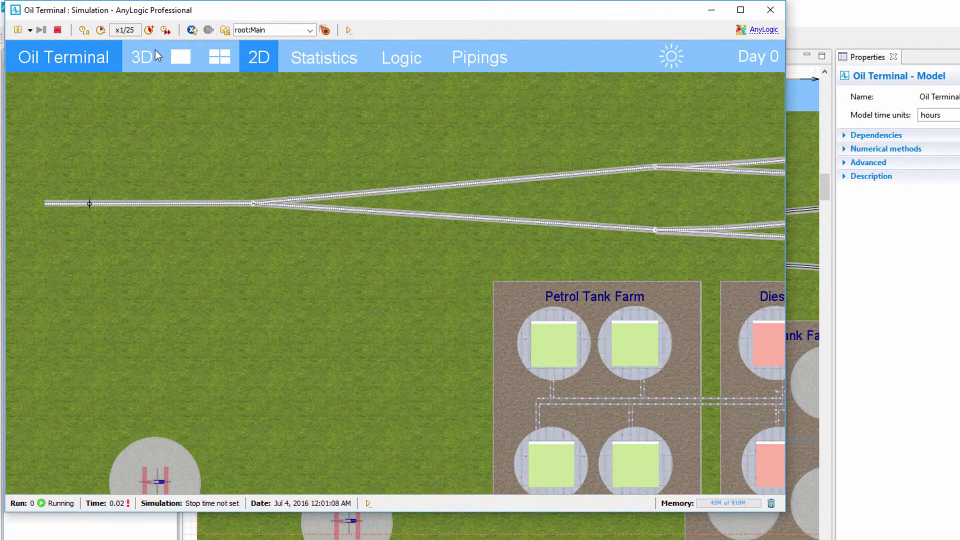
# Step: View the running Oil Terminal model in 3D with the flying camera, then close the simulation window
pyautogui.click(155, 51)
pyautogui.click(537, 57)
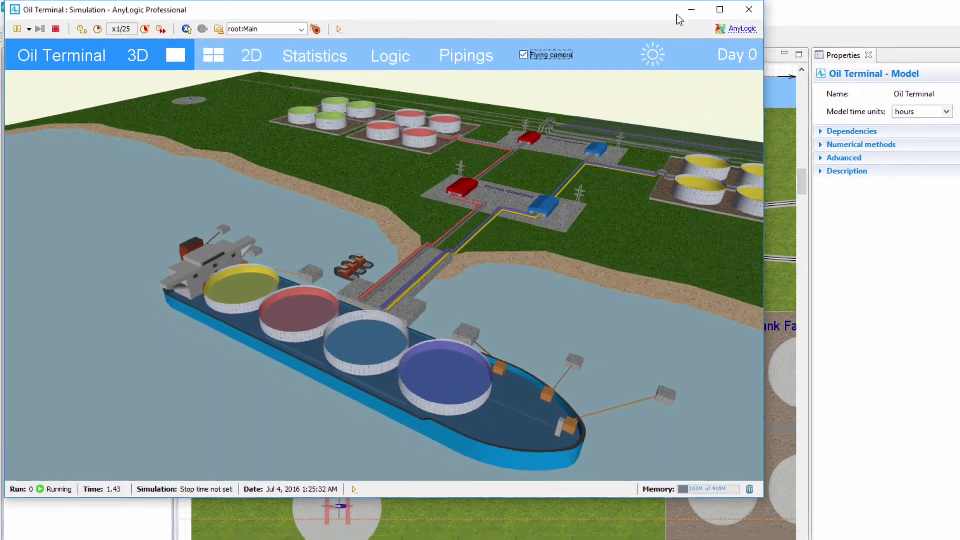
pyautogui.click(691, 10)
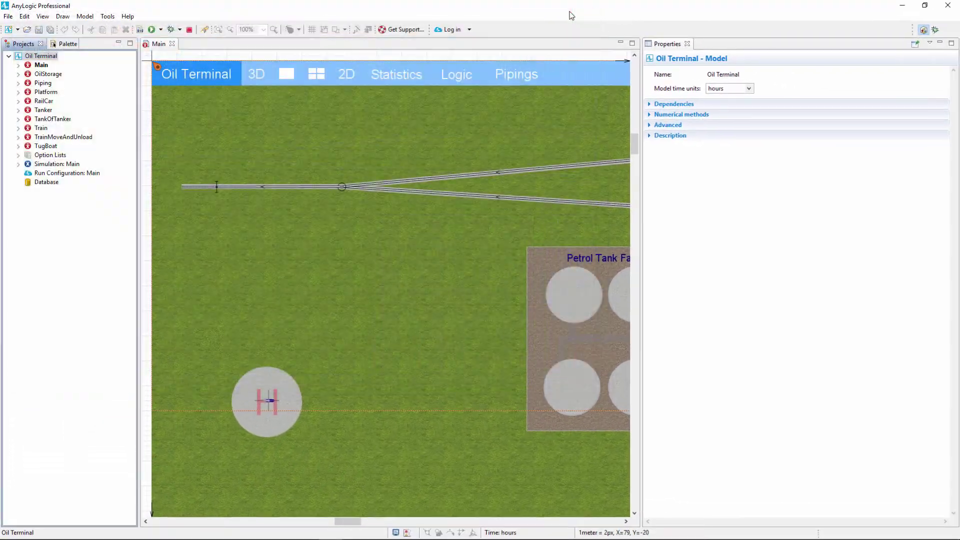
# Step: Expand Main's Parameters and Analysis Data in the tree and locate crudeOilExport on the canvas
pyautogui.click(19, 65)
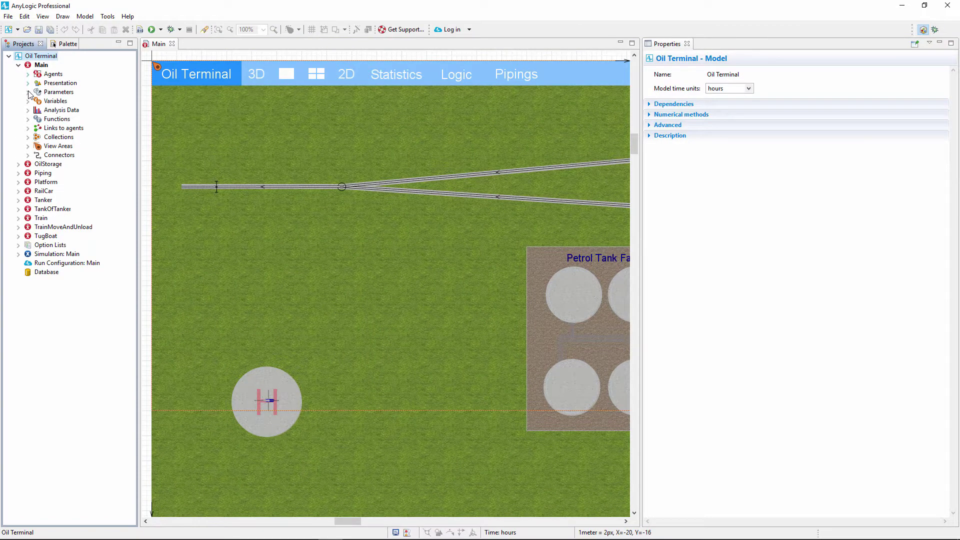
pyautogui.click(28, 93)
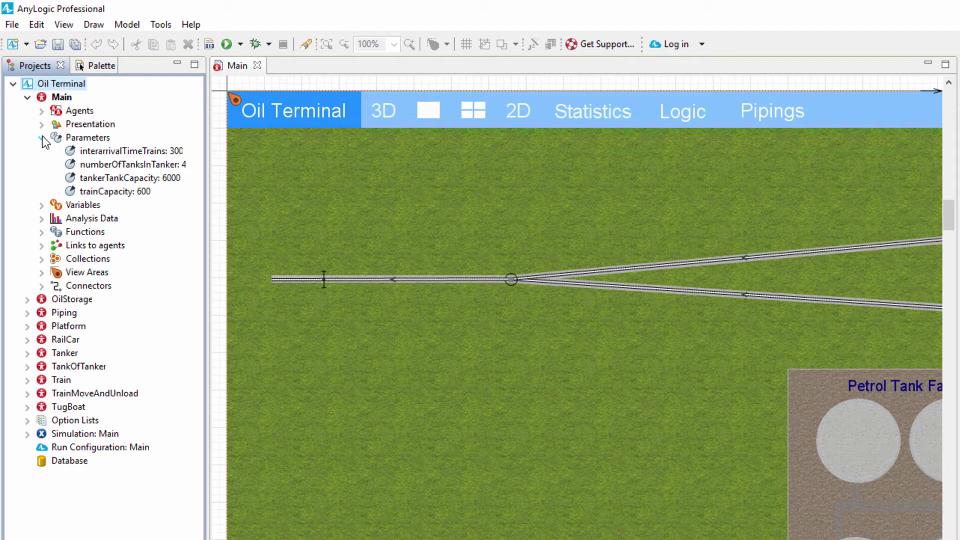
pyautogui.click(43, 219)
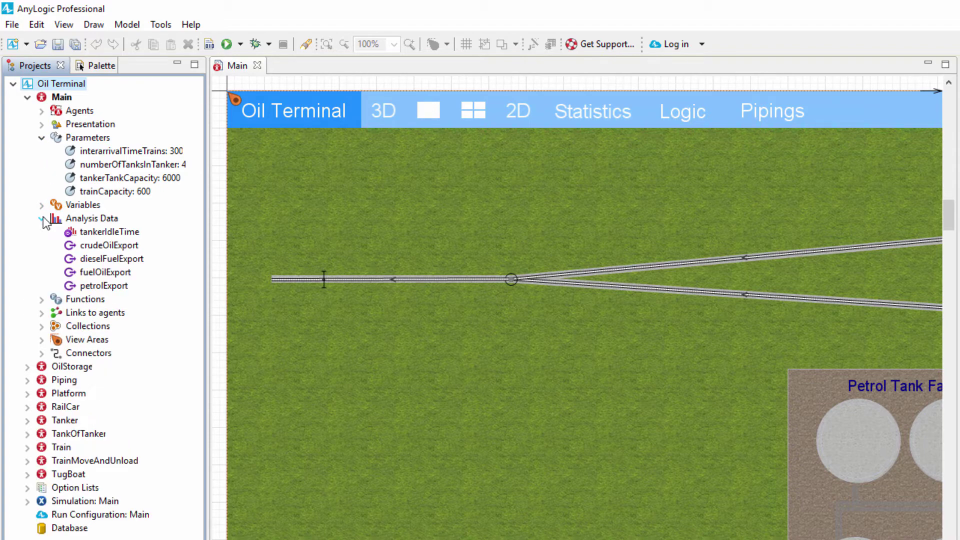
pyautogui.doubleClick(98, 247)
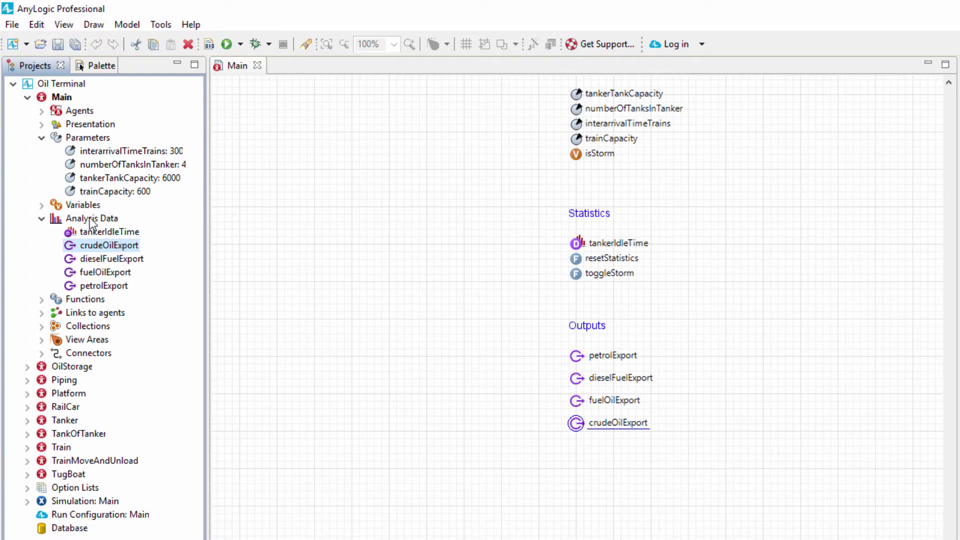
# Step: Add function productsExportedTotal returning a double sum of petrol, diesel, fuel oil and crude exports
pyautogui.click(98, 66)
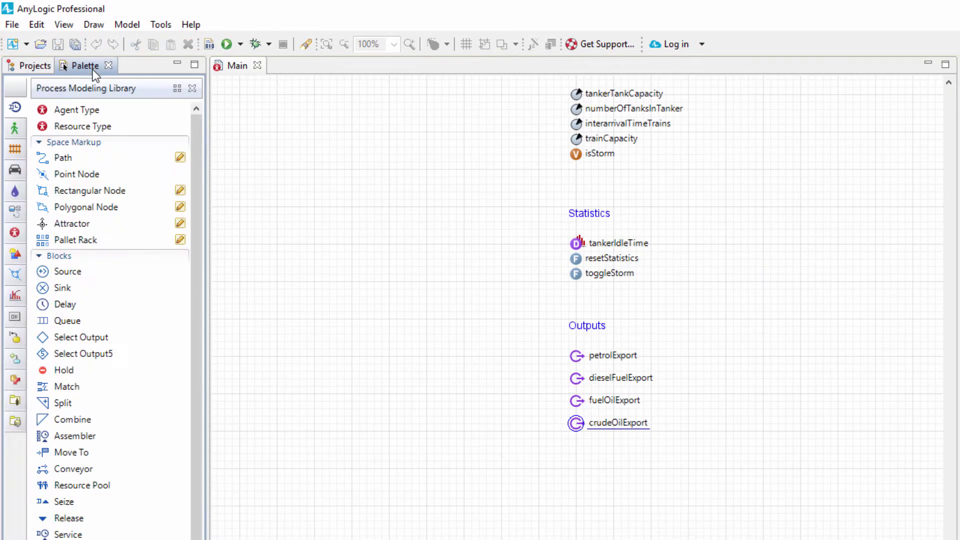
pyautogui.click(15, 234)
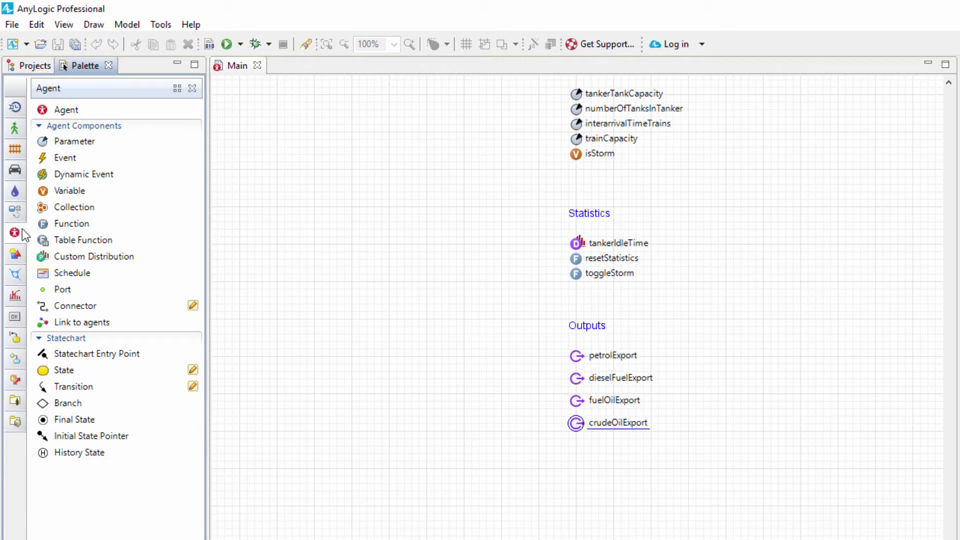
pyautogui.moveTo(52, 223)
pyautogui.mouseDown()
pyautogui.moveTo(577, 444)
pyautogui.moveTo(580, 465)
pyautogui.mouseUp()
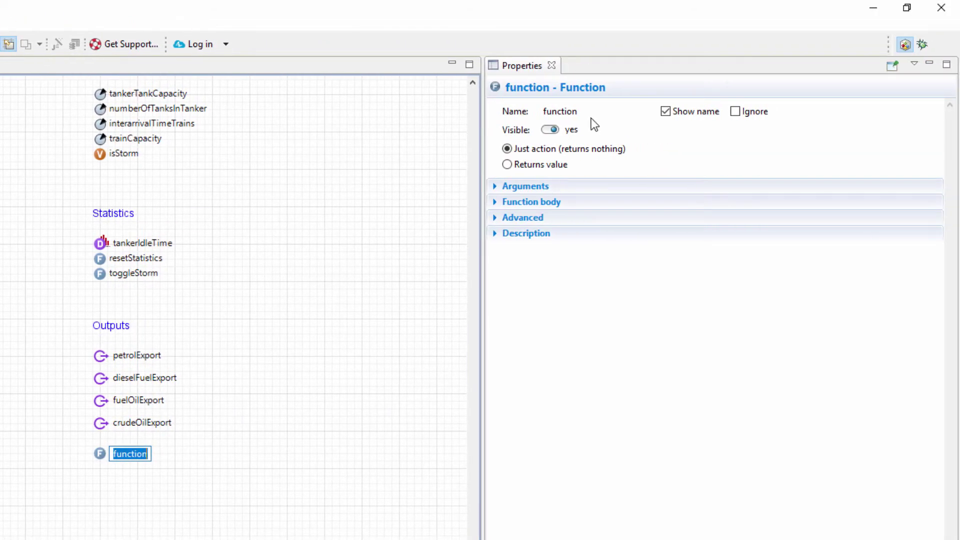
pyautogui.doubleClick(592, 111)
pyautogui.write('produc')
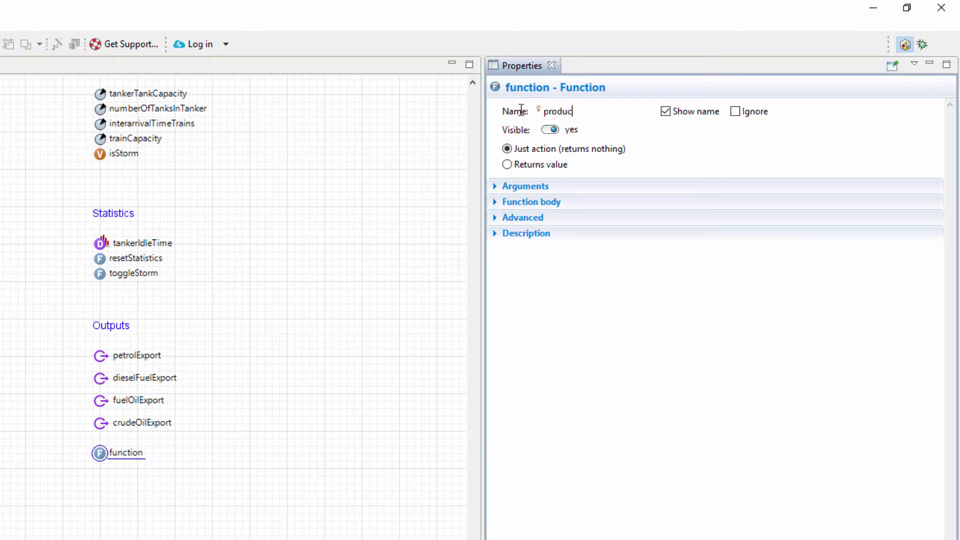
pyautogui.write('tsExportedTotal')
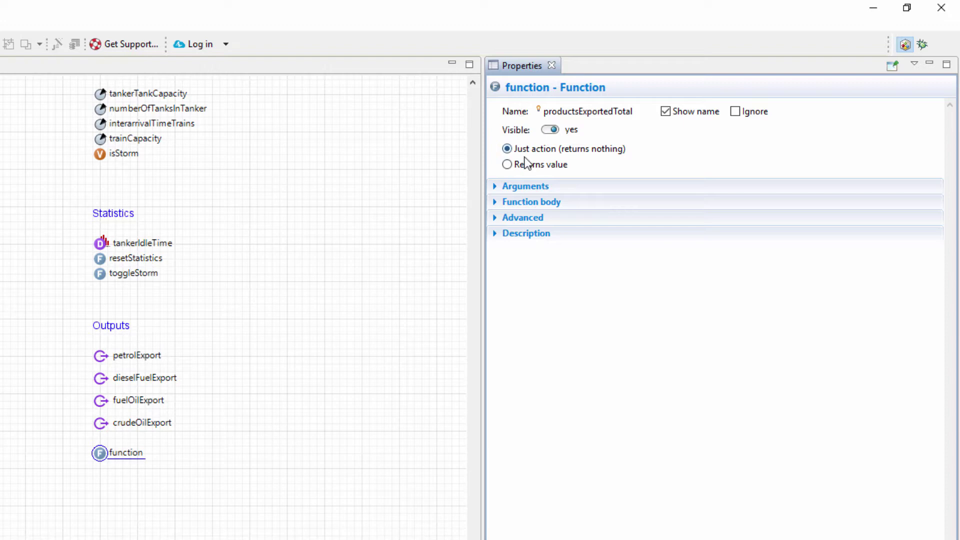
pyautogui.click(510, 164)
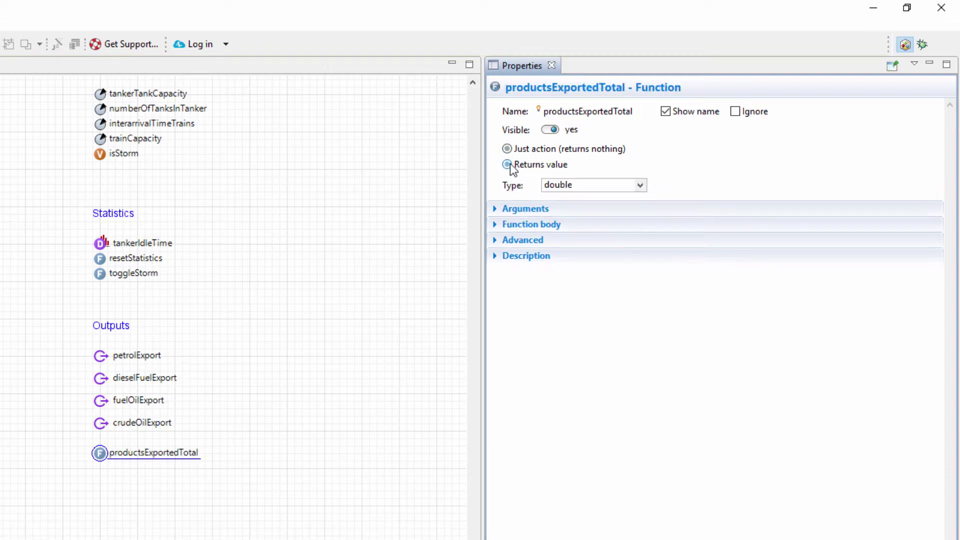
pyautogui.click(506, 226)
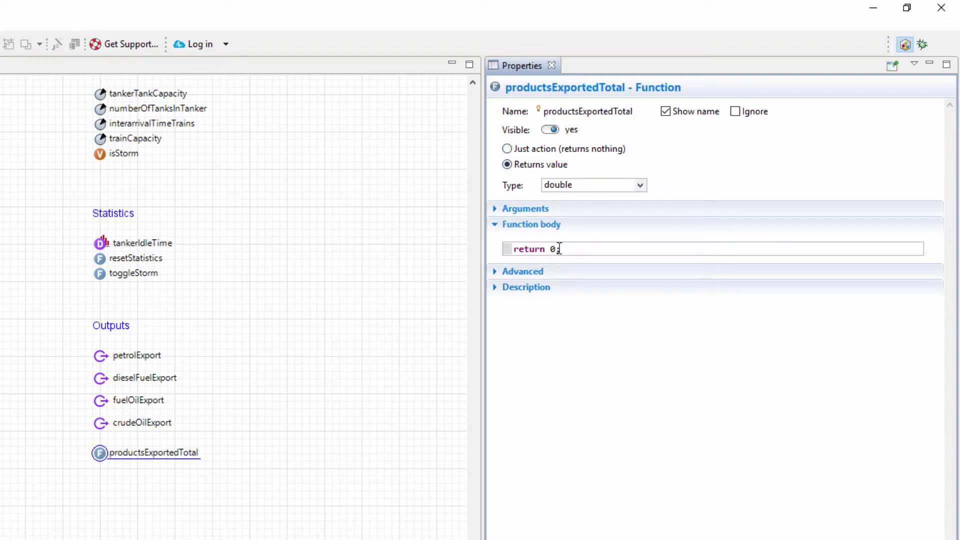
pyautogui.write('rolE')
pyautogui.write('xport + diesel')
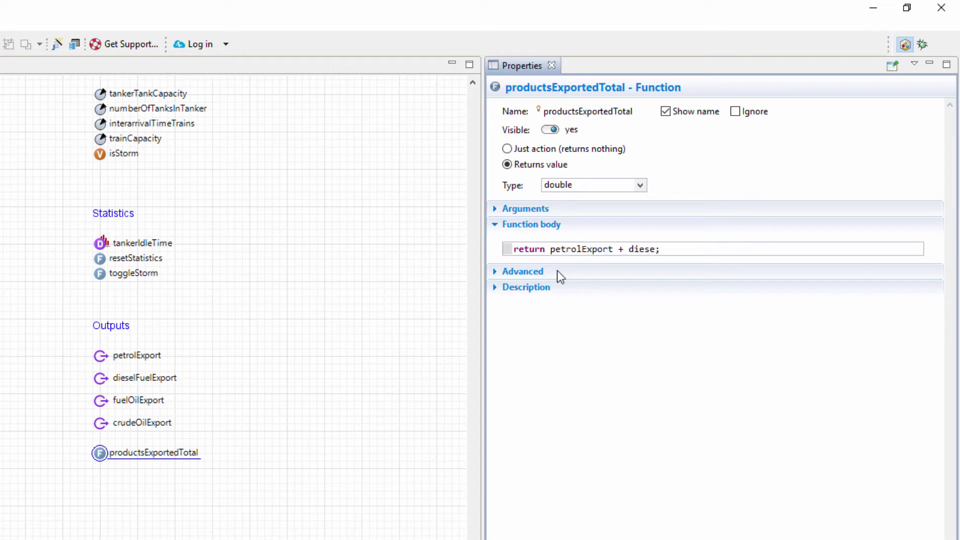
pyautogui.write('FuelExport + ')
pyautogui.write('fuelOilExport ')
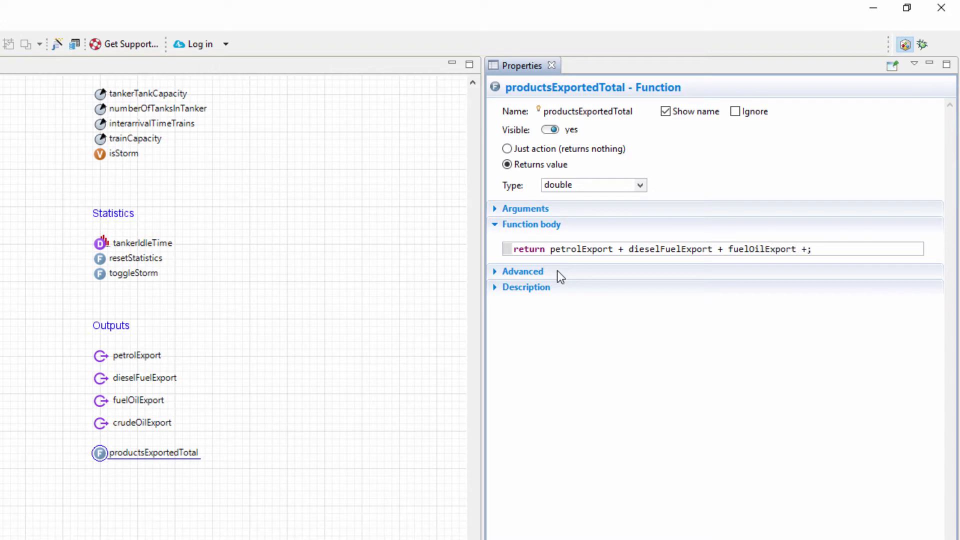
pyautogui.write('+ crudeOilExp')
pyautogui.write('ort')
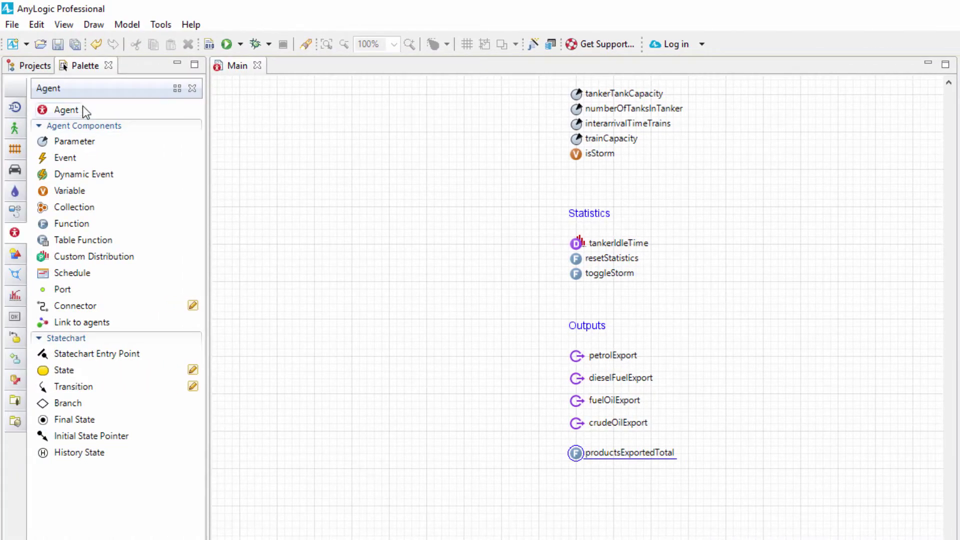
# Step: Expand Main's Agents in the project tree and locate the trains collection on the diagram
pyautogui.click(34, 66)
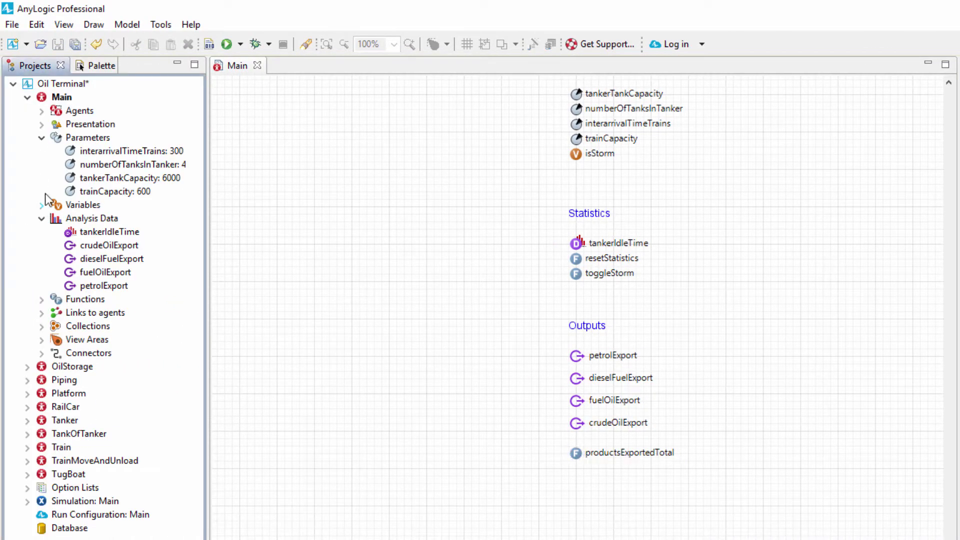
pyautogui.click(41, 111)
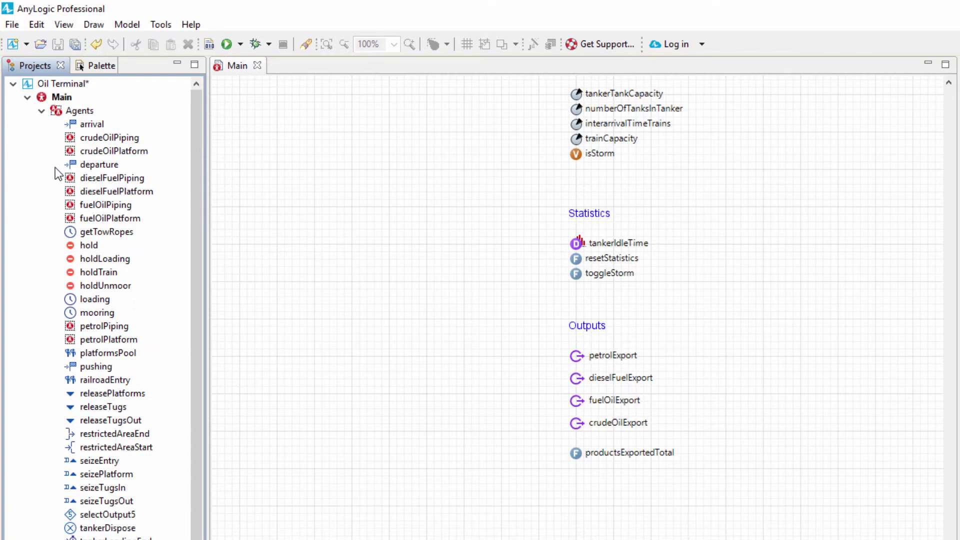
pyautogui.click(111, 367)
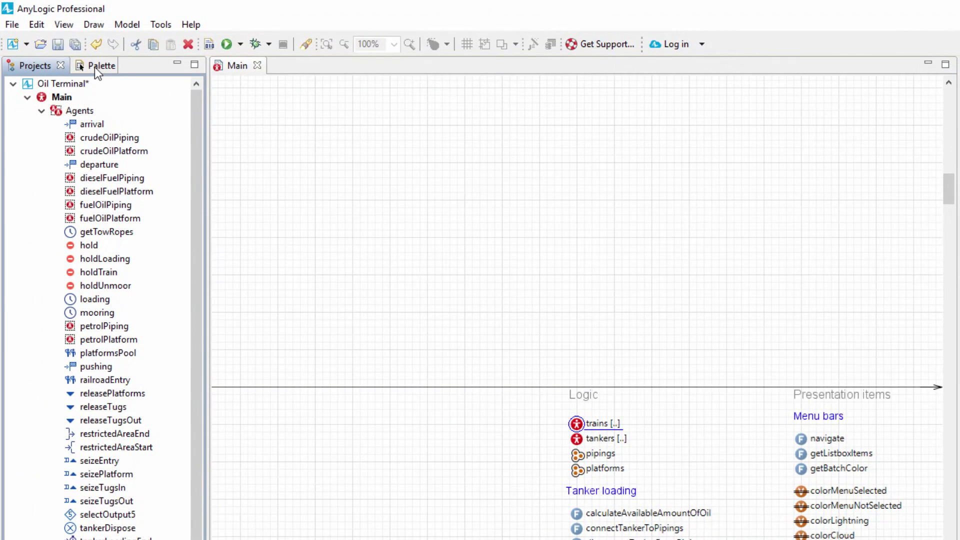
# Step: Add a Statistics element named trainsQueue beside trains, with value trains.queue()
pyautogui.click(94, 67)
pyautogui.click(15, 298)
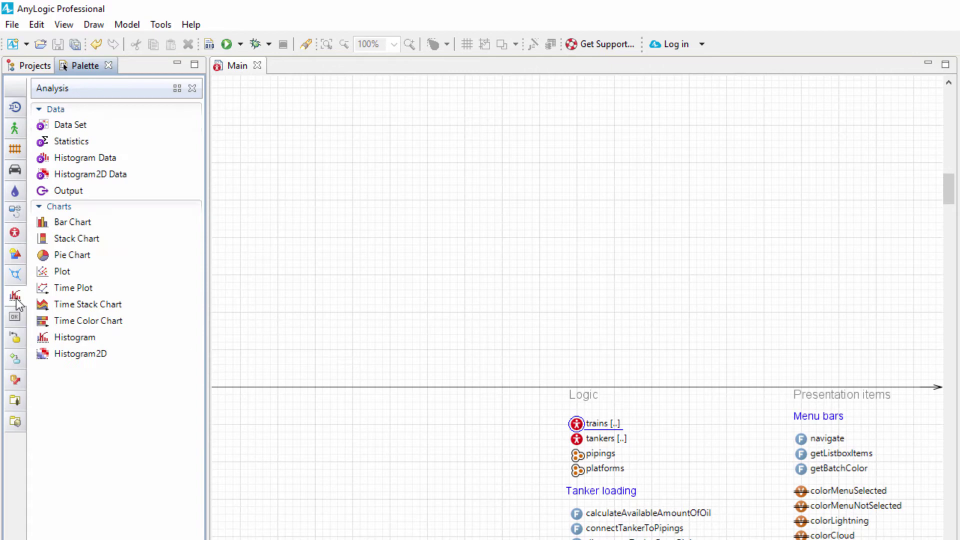
pyautogui.moveTo(71, 141); pyautogui.dragTo(665, 431)
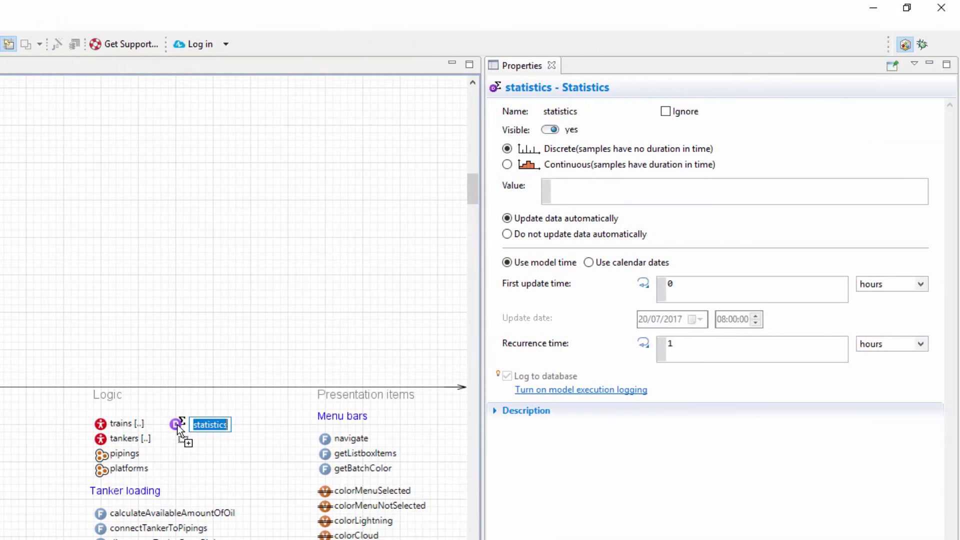
pyautogui.moveTo(588, 110); pyautogui.dragTo(536, 111)
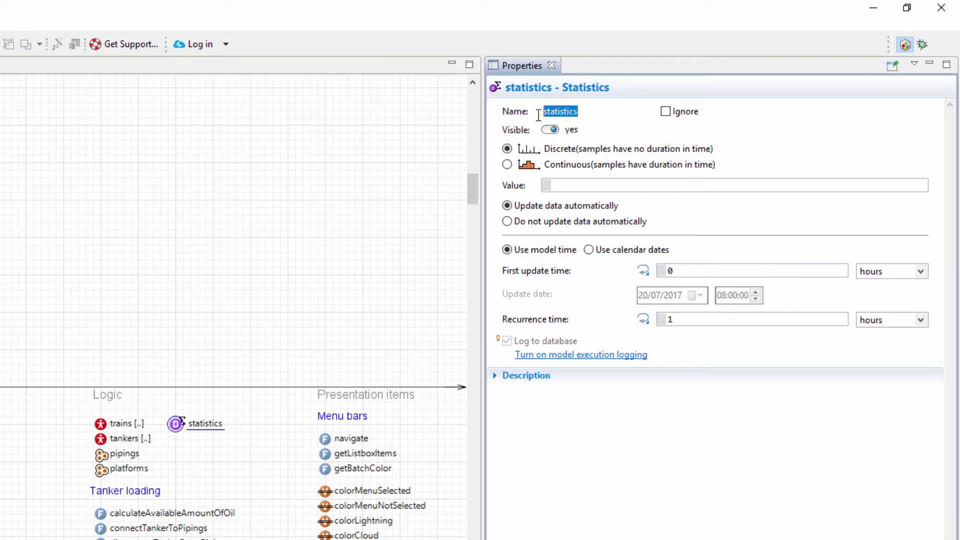
pyautogui.write('trainsQueue')
pyautogui.press('Return')
pyautogui.click(584, 185)
pyautogui.write('trains.queue')
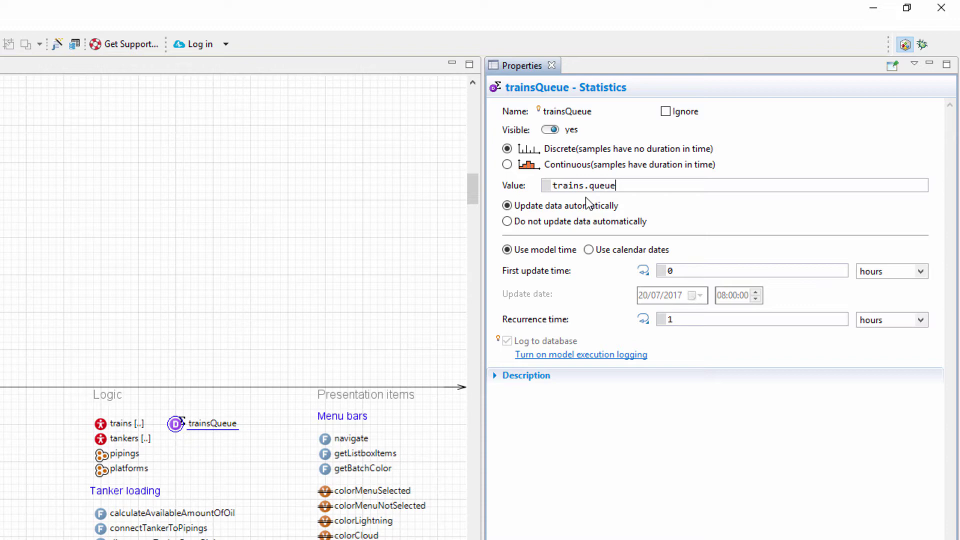
pyautogui.write('()')
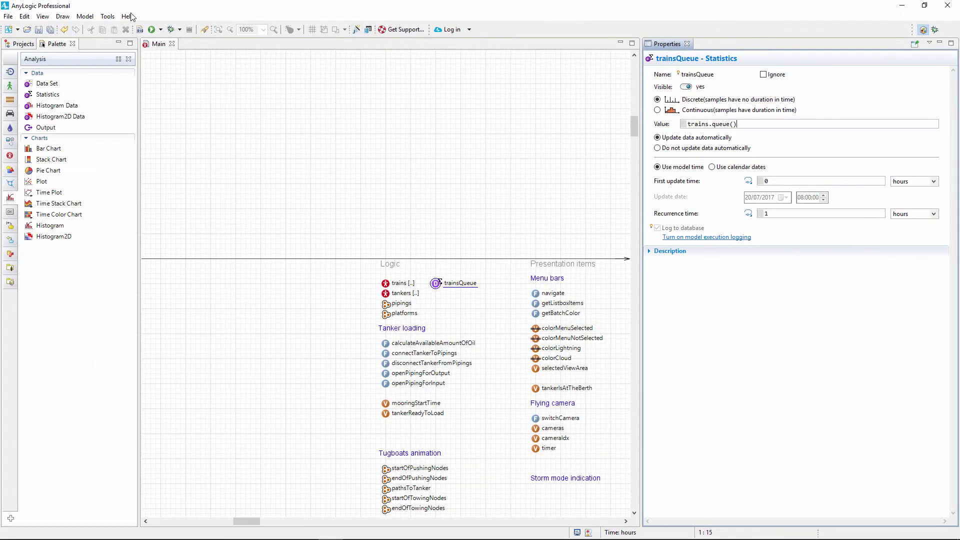
# Step: Create a new Optimization experiment in the Oil Terminal model
pyautogui.click(23, 44)
pyautogui.click(39, 56)
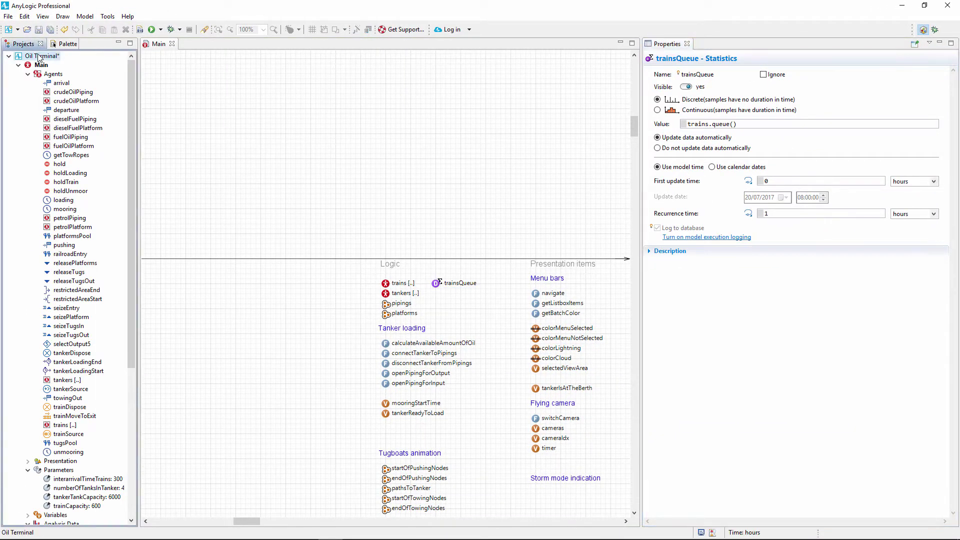
pyautogui.rightClick(40, 56)
pyautogui.moveTo(63, 61)
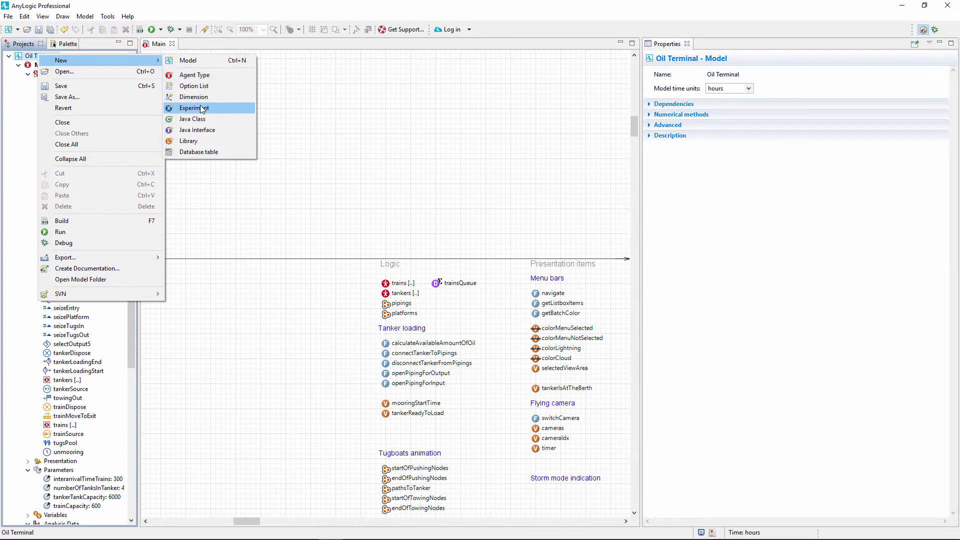
pyautogui.click(201, 110)
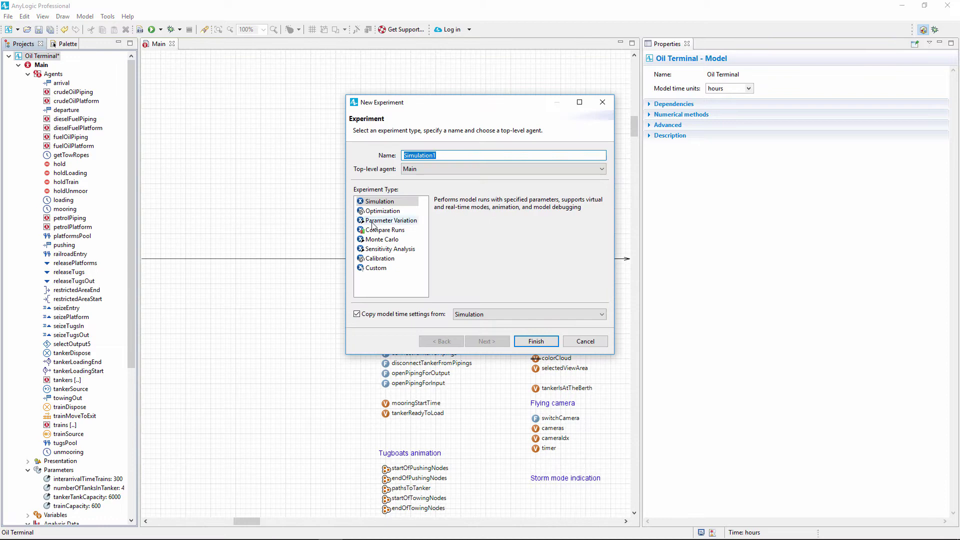
pyautogui.click(379, 211)
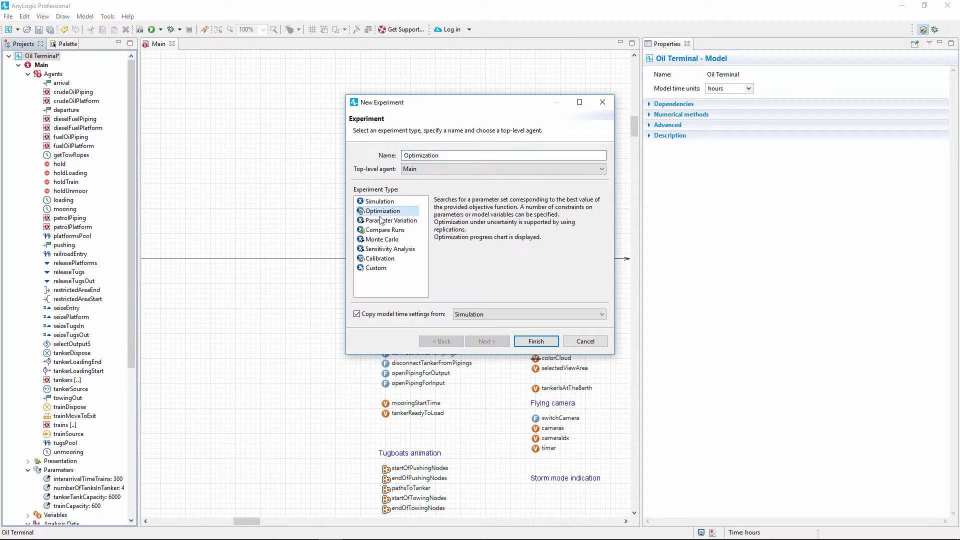
pyautogui.click(530, 343)
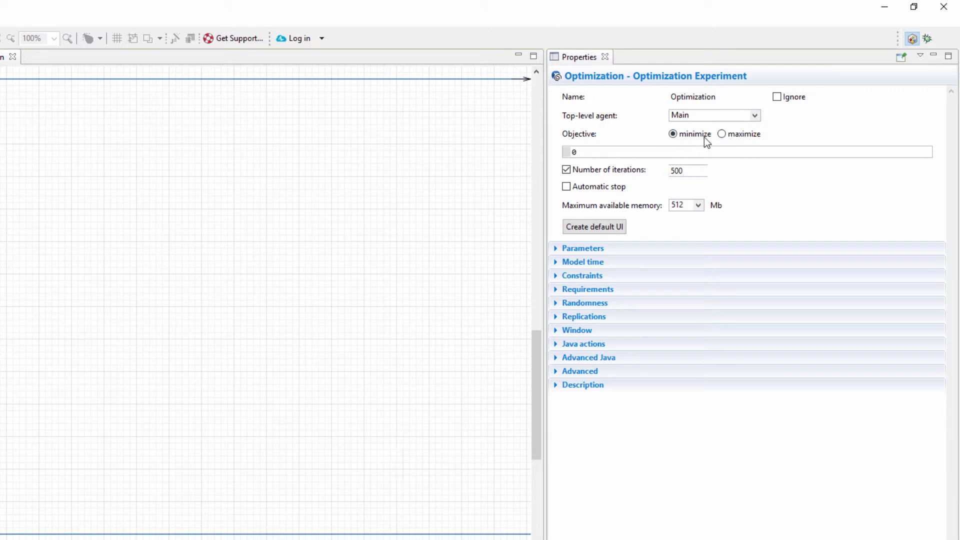
# Step: Set the objective to maximize root.productsExportedTotal() and enable Automatic stop
pyautogui.click(722, 135)
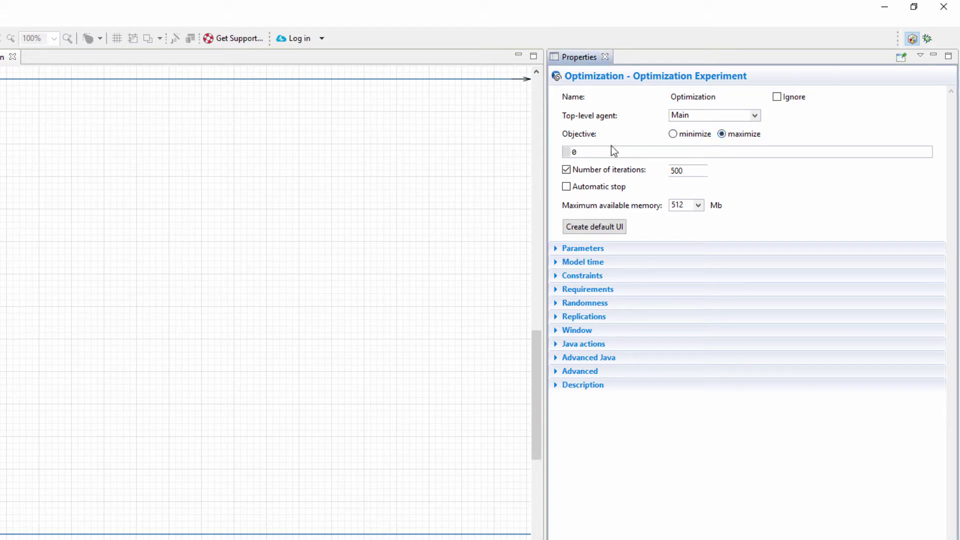
pyautogui.click(596, 150)
pyautogui.press('BackSpace')
pyautogui.write('root')
pyautogui.write('.pro')
pyautogui.write('ducts')
pyautogui.write('ExportedT')
pyautogui.write('otal()')
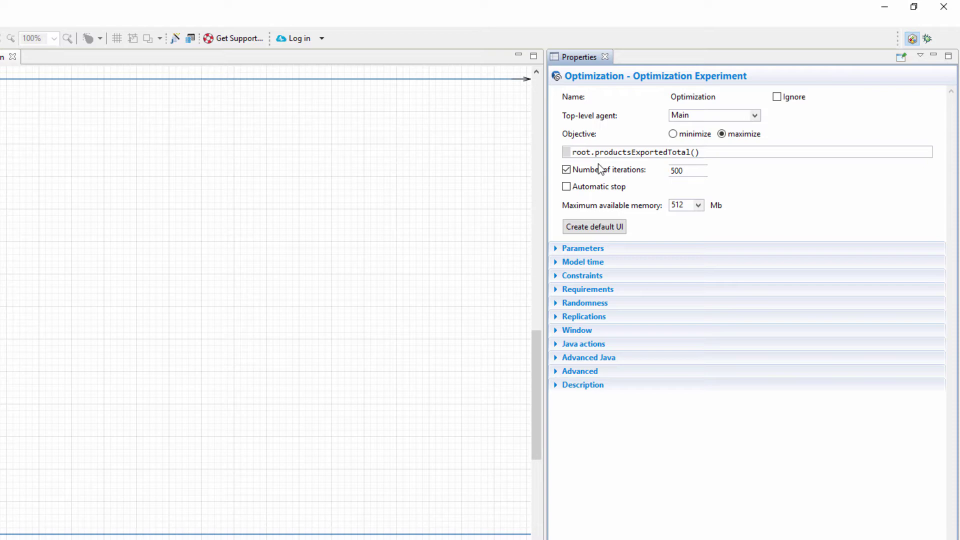
pyautogui.click(567, 187)
pyautogui.click(579, 248)
# Step: Make Trains interarrival time a continuous parameter ranging from 120 to 600
pyautogui.moveTo(629, 278); pyautogui.dragTo(679, 284)
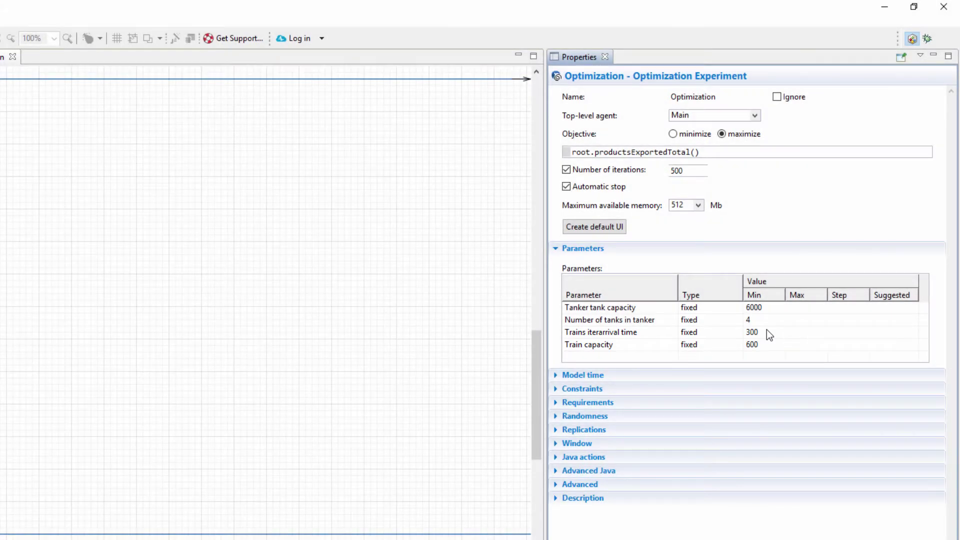
pyautogui.click(735, 332)
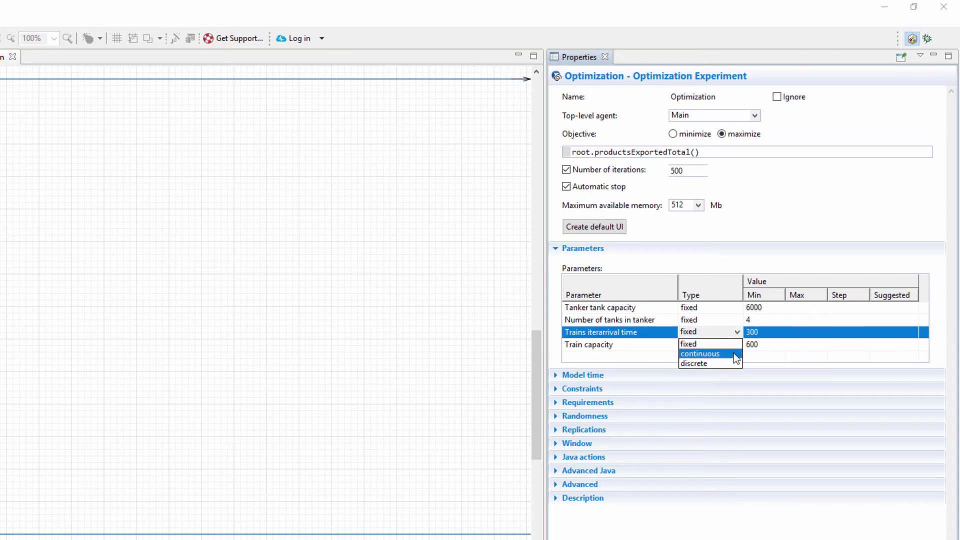
pyautogui.click(734, 353)
pyautogui.click(765, 330)
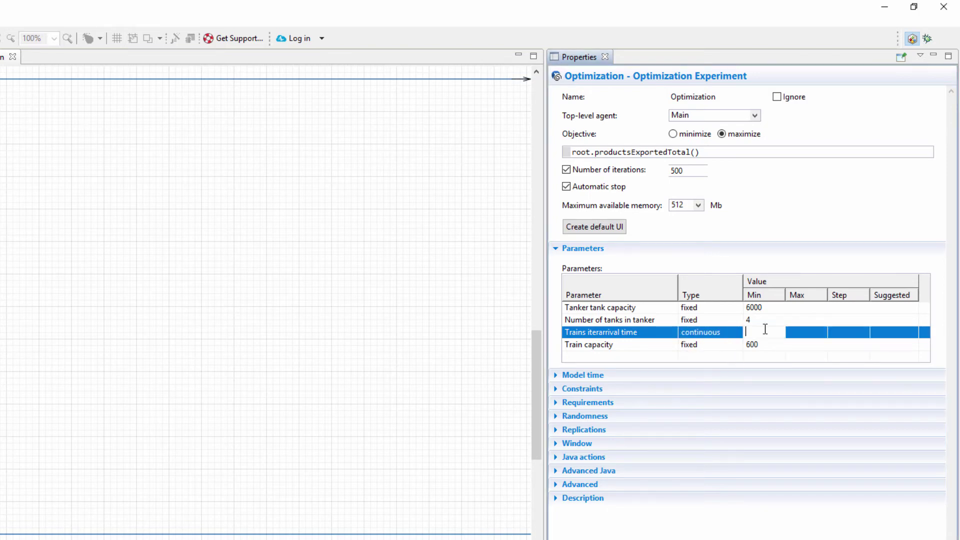
pyautogui.write('120')
pyautogui.click(796, 332)
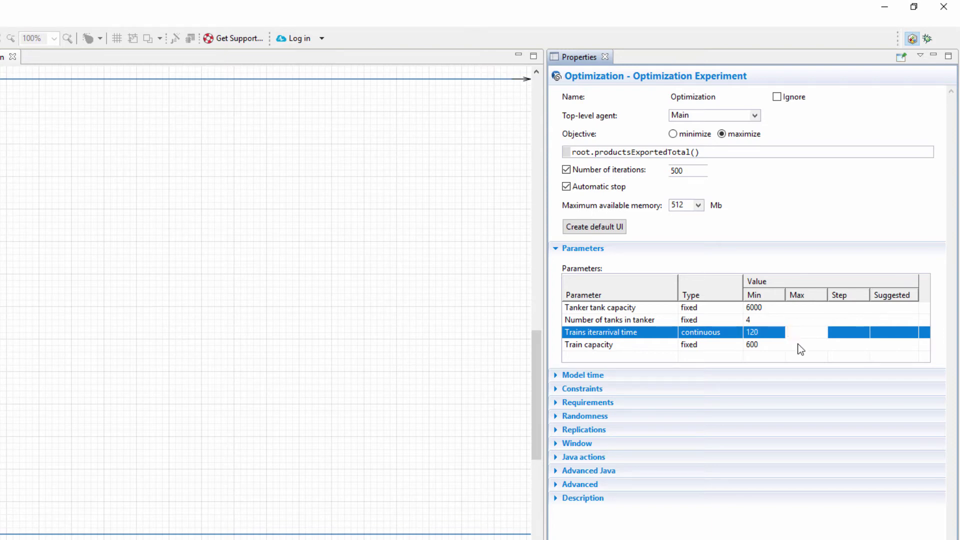
pyautogui.write('600')
# Step: Make Train capacity a discrete parameter from 400 to 1000 with step 50
pyautogui.click(725, 347)
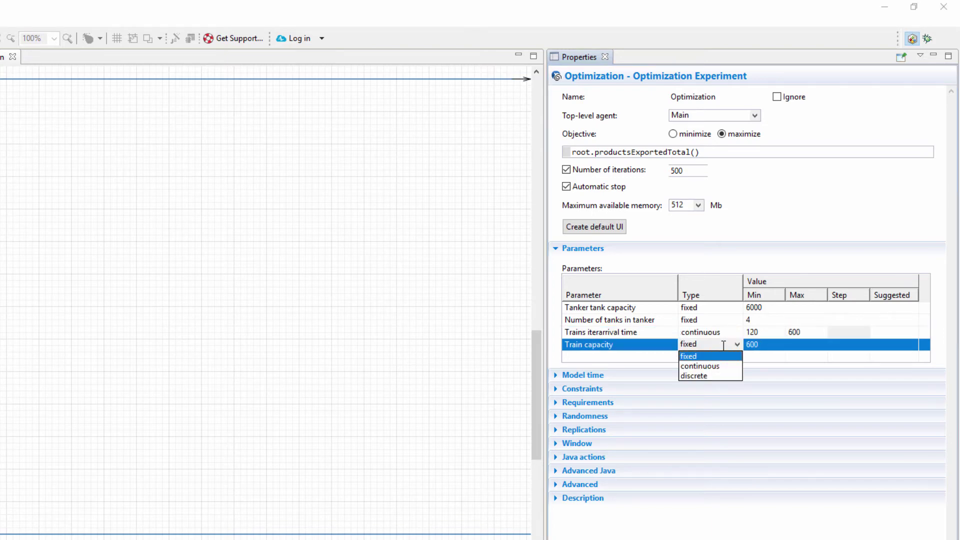
pyautogui.click(727, 374)
pyautogui.click(765, 347)
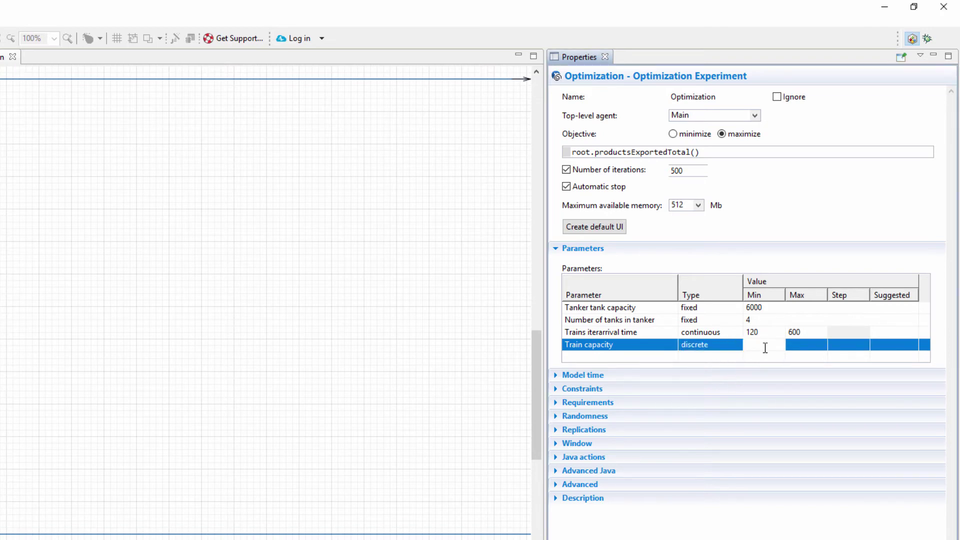
pyautogui.write('400')
pyautogui.press('Tab')
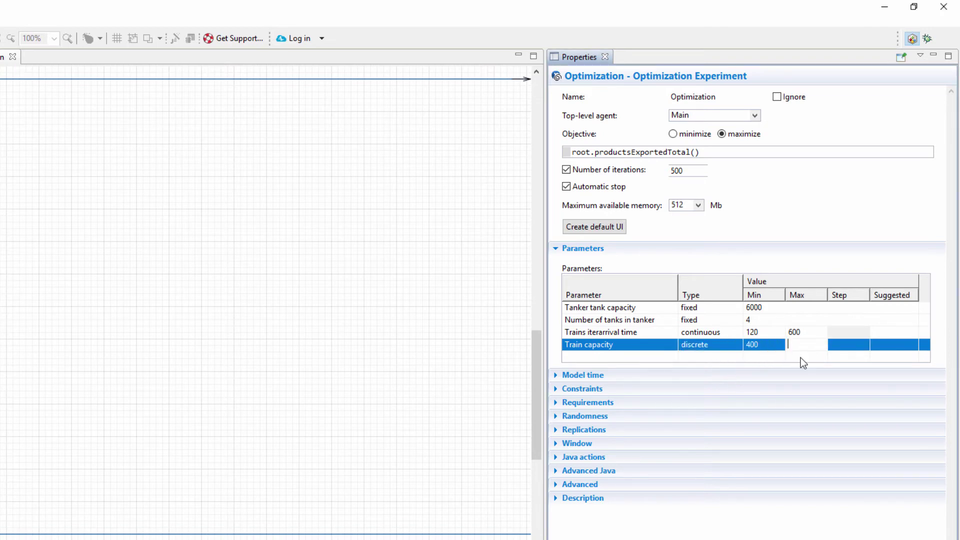
pyautogui.write('1000')
pyautogui.press('Tab')
pyautogui.write('50')
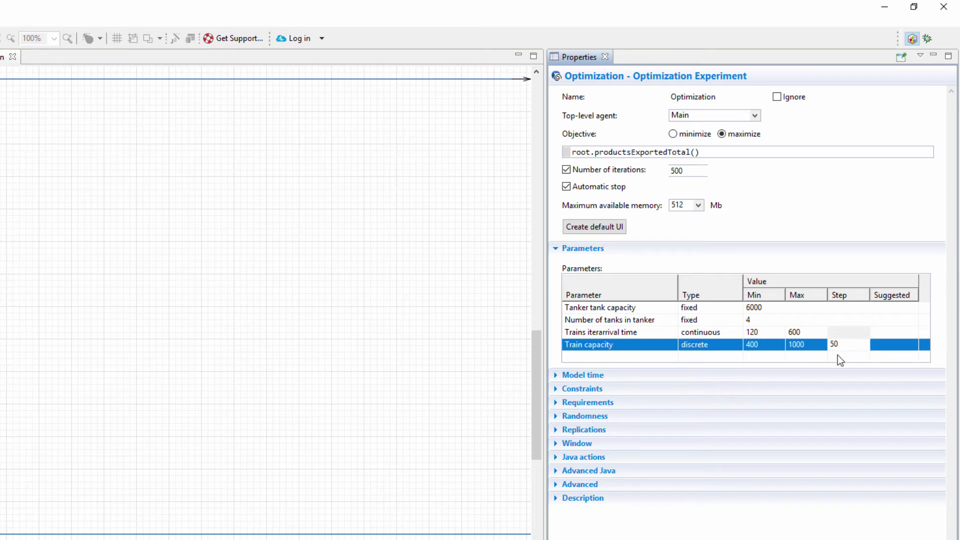
pyautogui.press('Return')
# Step: Enter 120 as the Stop time under Model time
pyautogui.click(600, 376)
pyautogui.moveTo(804, 418); pyautogui.dragTo(783, 424)
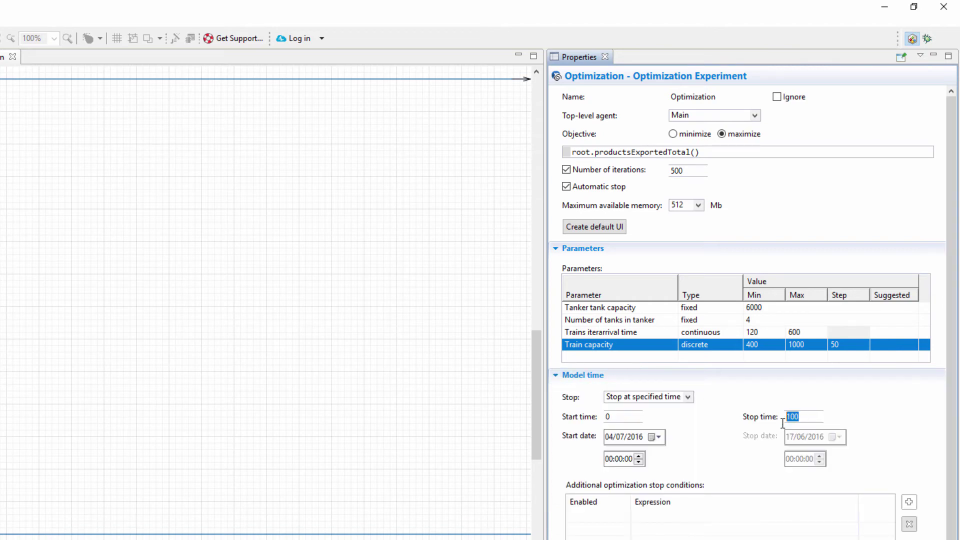
pyautogui.write('12')
pyautogui.write('0')
pyautogui.scroll(-1, 646, 484)
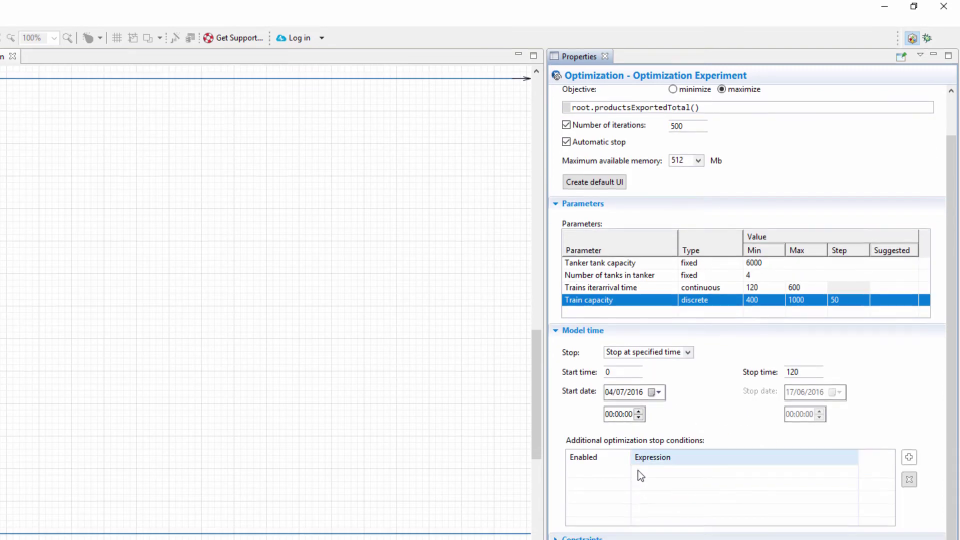
# Step: Use a random seed and run a fixed 10 replications per iteration
pyautogui.click(597, 411)
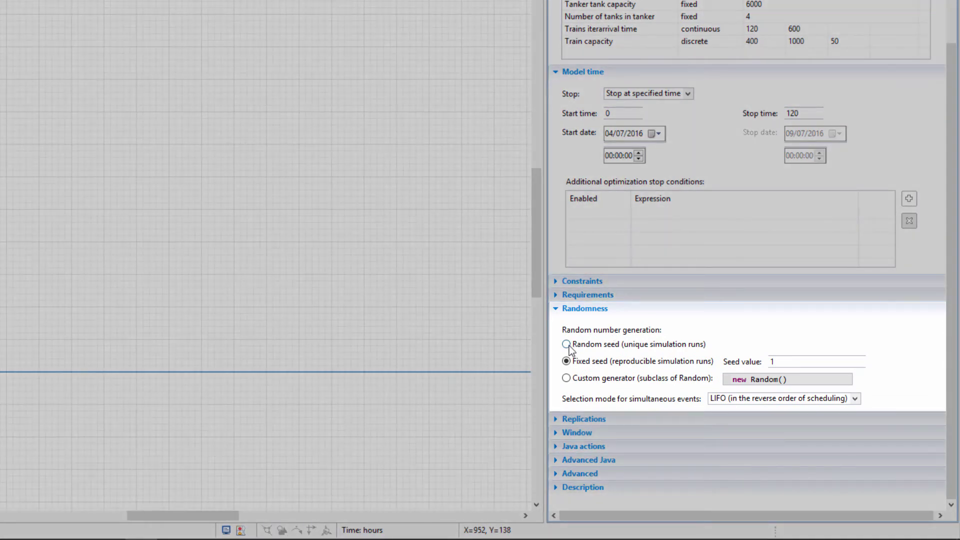
pyautogui.click(566, 345)
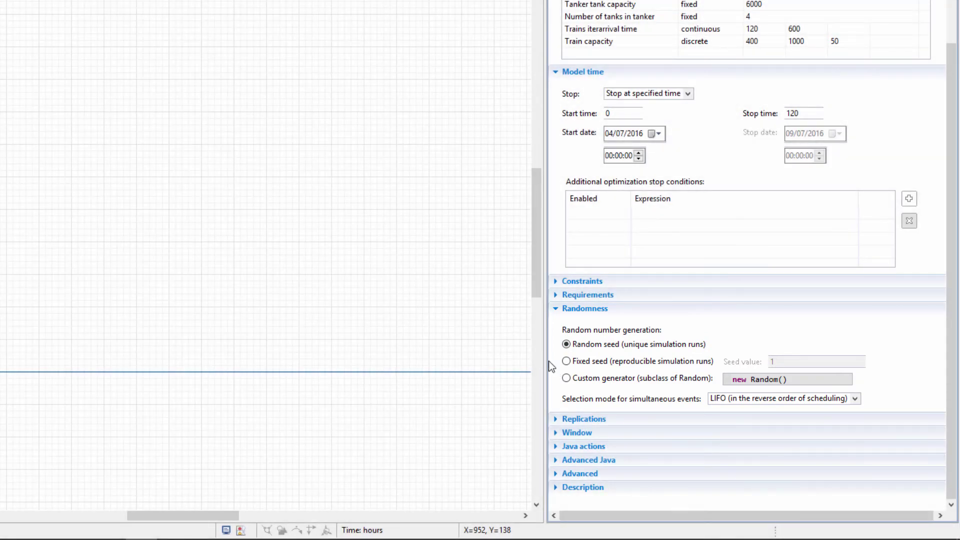
pyautogui.click(578, 422)
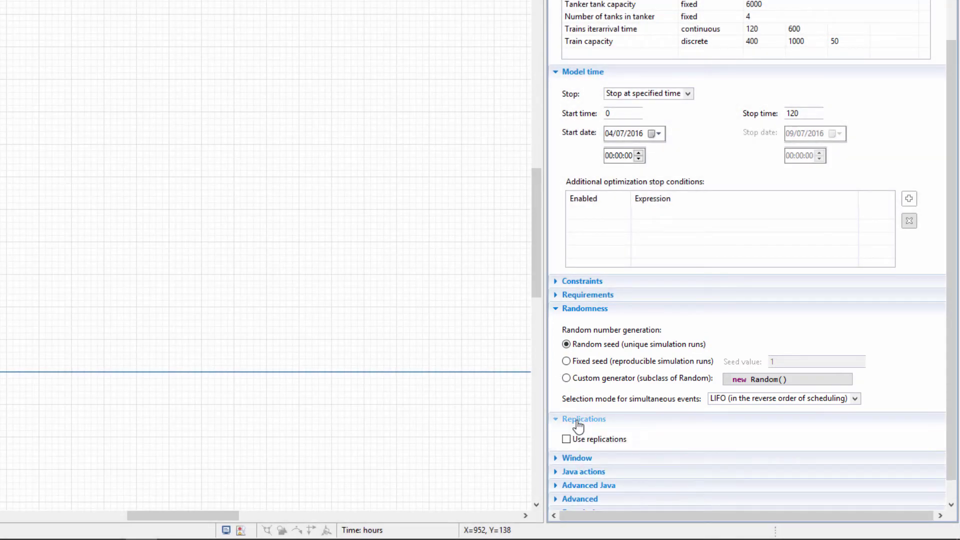
pyautogui.click(567, 439)
pyautogui.scroll(-3, 754, 396)
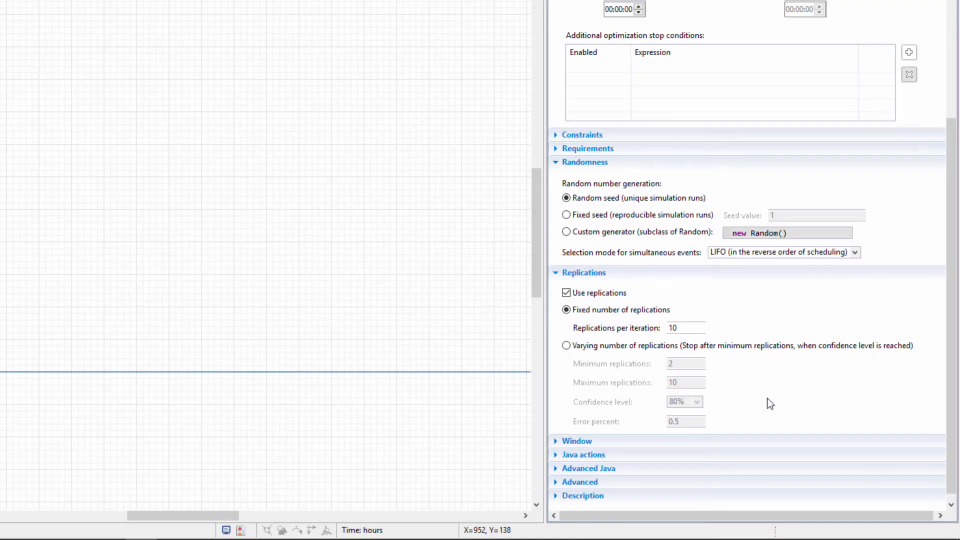
pyautogui.click(557, 154)
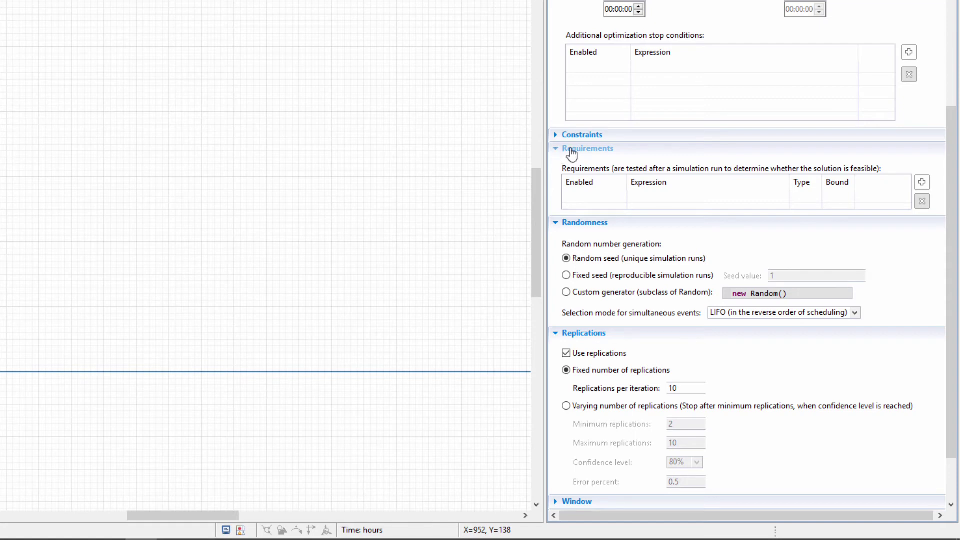
# Step: Add an enabled requirement root.trainsQueue.mean() with type <= and bound 0.0
pyautogui.click(922, 183)
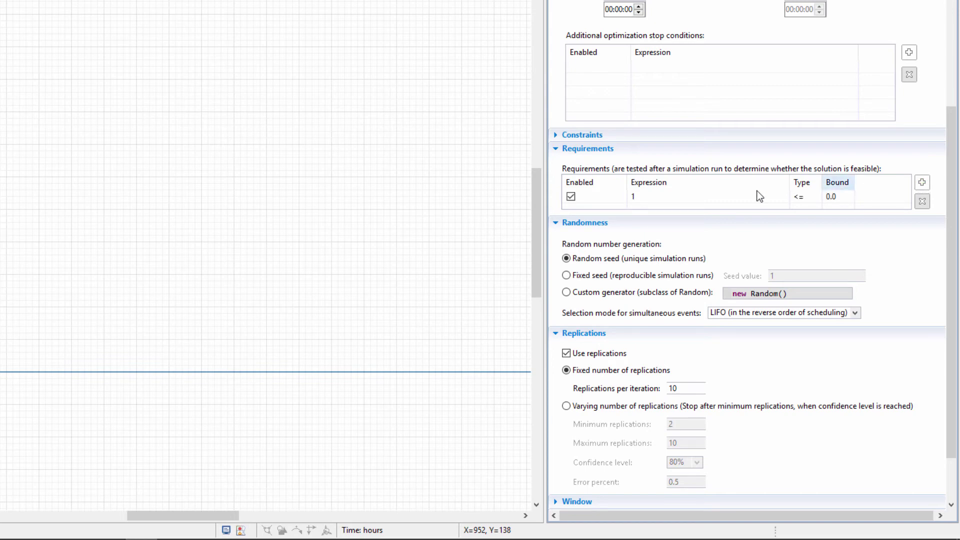
pyautogui.click(669, 199)
pyautogui.write('r')
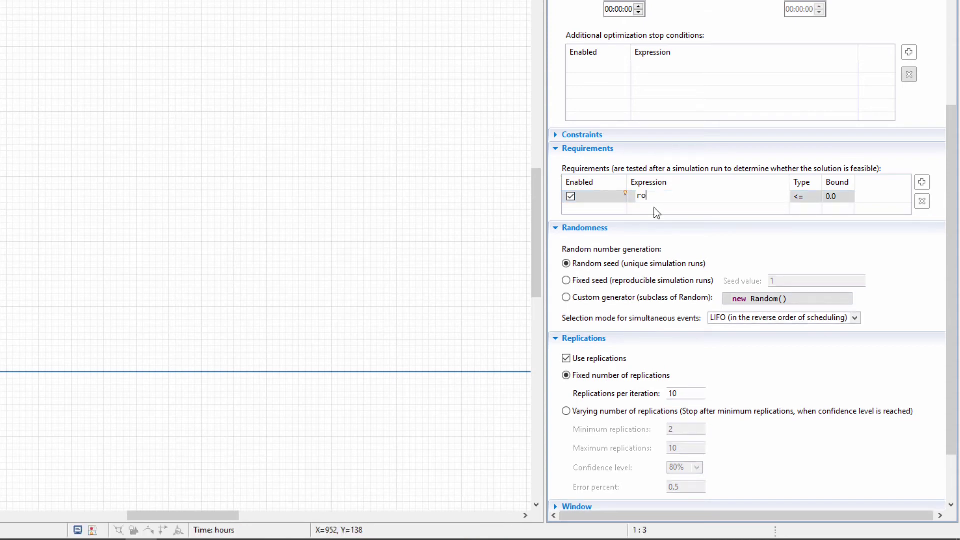
pyautogui.write('ot.train')
pyautogui.write('sQueue.me')
pyautogui.write('an()')
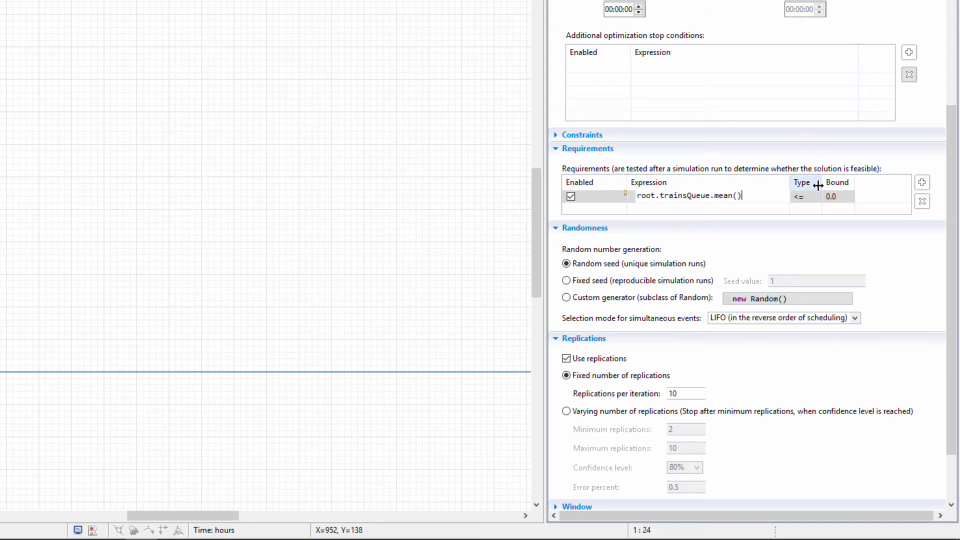
pyautogui.click(816, 196)
pyautogui.click(832, 214)
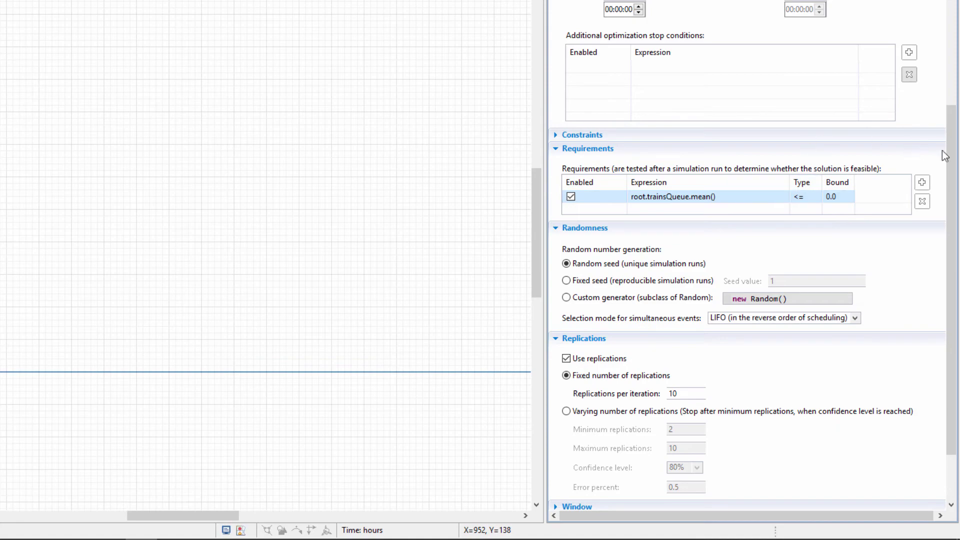
pyautogui.scroll(10, 942, 151)
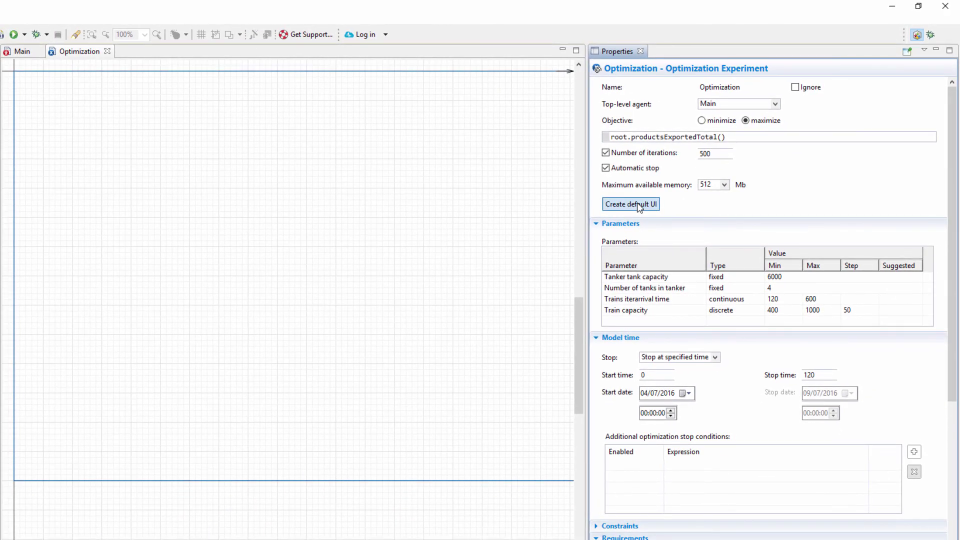
# Step: Create the default optimization UI and pick Oil Terminal : Optimization from the Run list
pyautogui.click(638, 208)
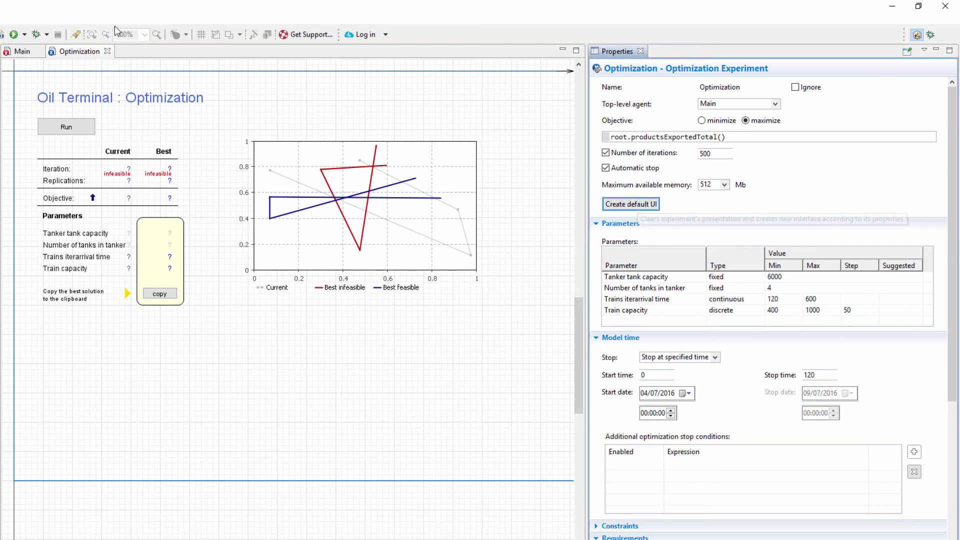
pyautogui.click(24, 35)
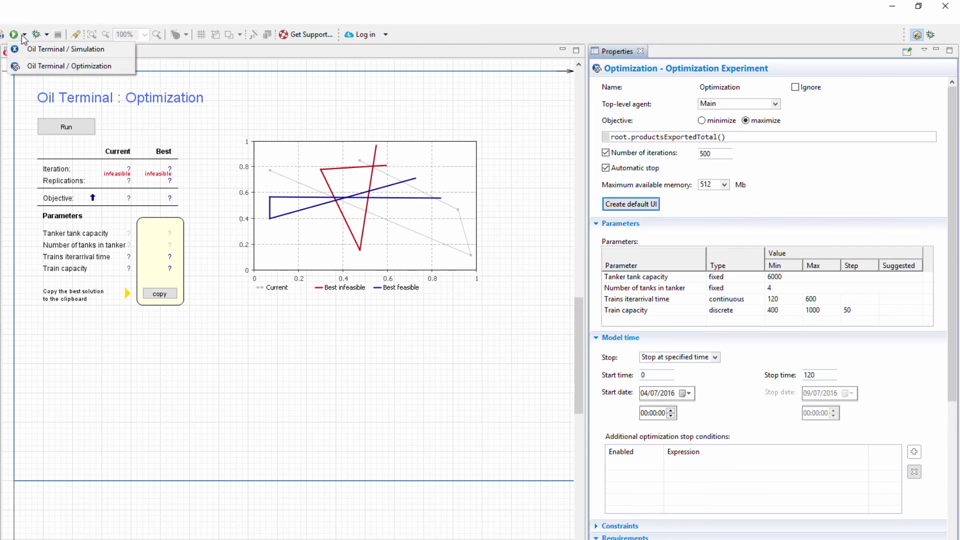
pyautogui.click(38, 67)
# Step: Run the optimization to completion and copy the best solution: capacity 550, interarrival 202.053
pyautogui.click(81, 92)
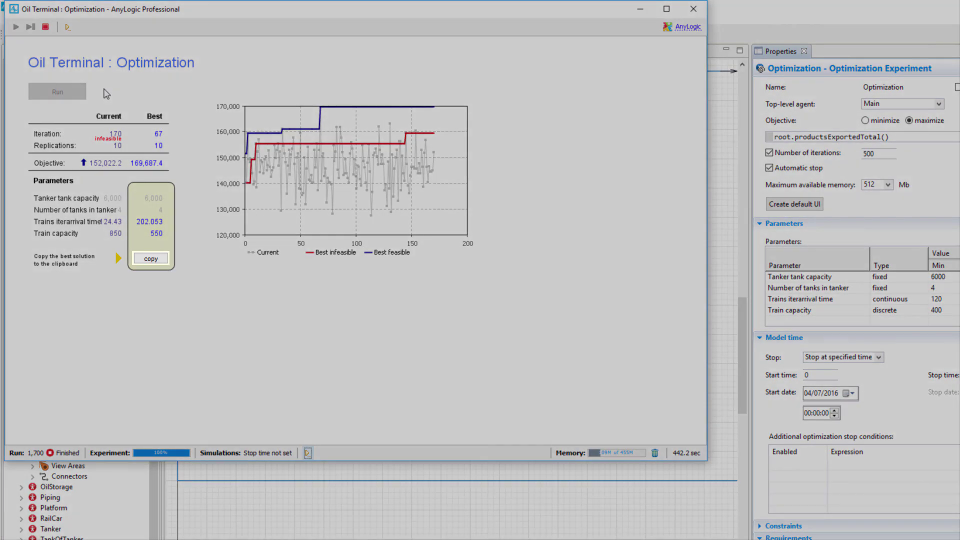
pyautogui.click(158, 260)
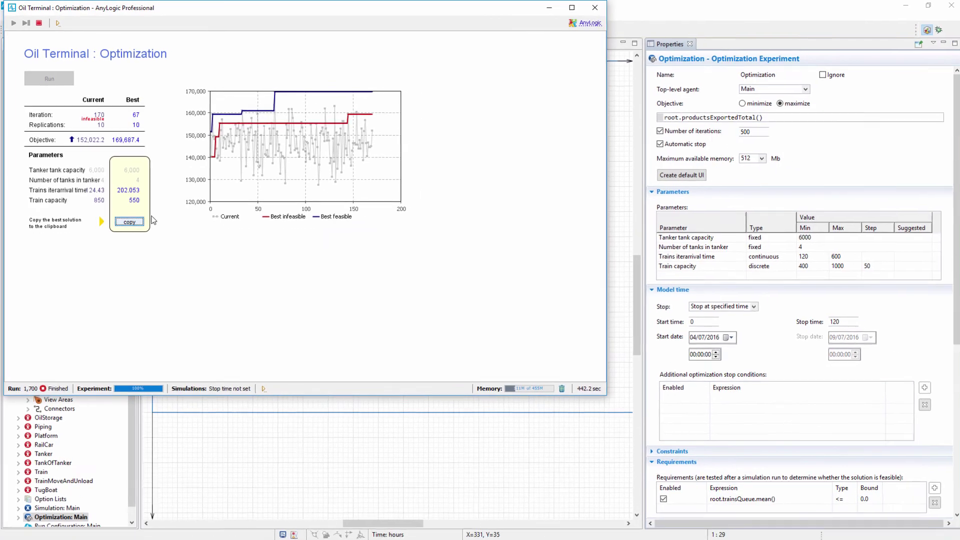
# Step: Close the run window and paste capacity 550 and interarrival 202.0 into Simulation: Main's parameters
pyautogui.click(593, 8)
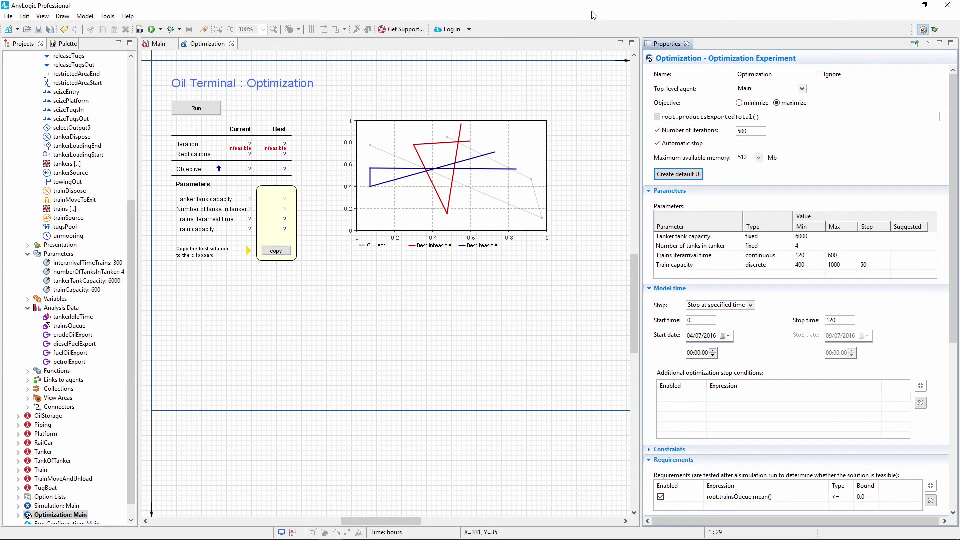
pyautogui.scroll(-1, 133, 233)
pyautogui.click(56, 488)
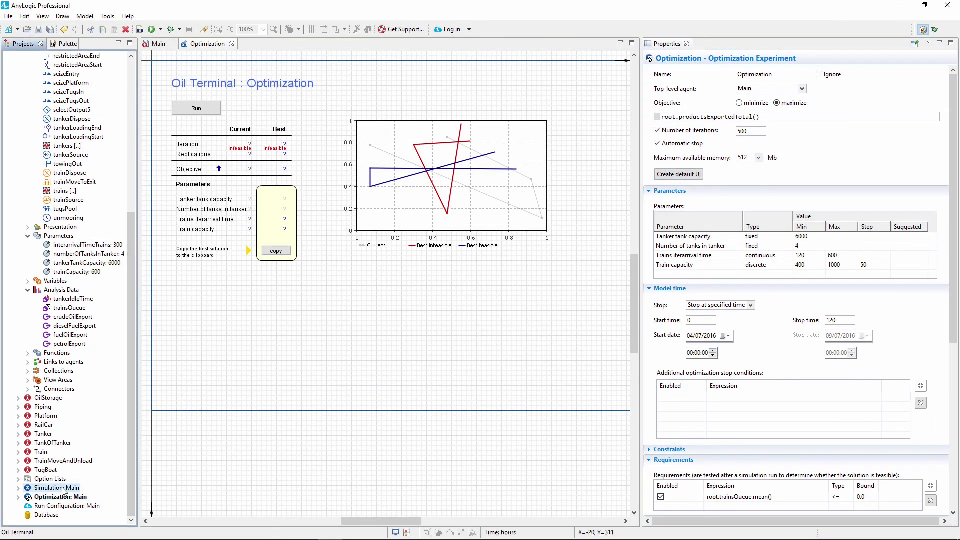
pyautogui.click(670, 120)
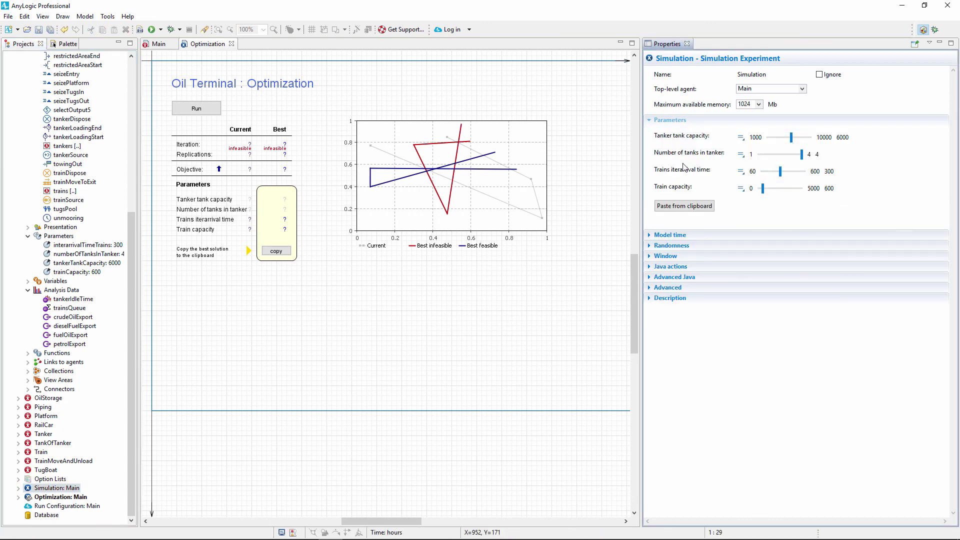
pyautogui.click(682, 209)
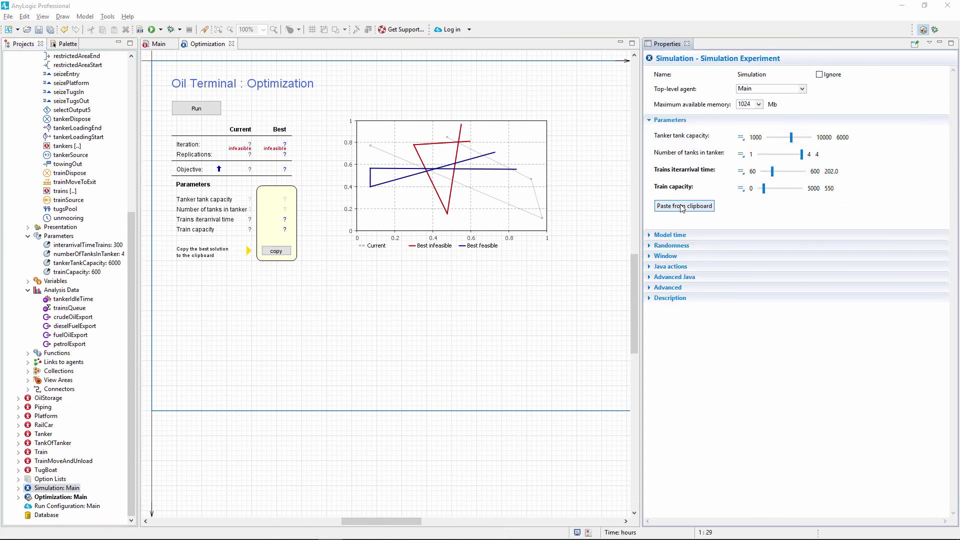